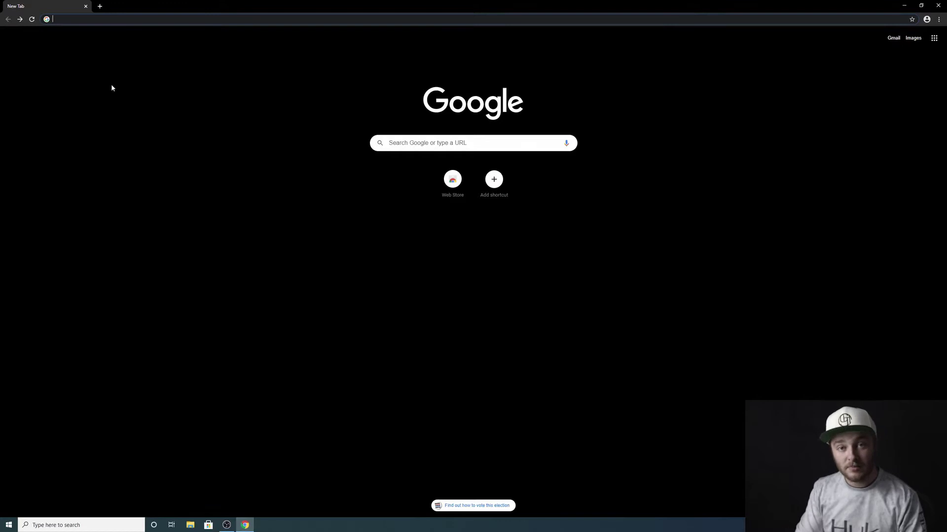
# Step: Search Google for 'davinci resolve' to list the DaVinci Resolve 16 | Blackmagic Design result
pyautogui.write('davinci resolve')
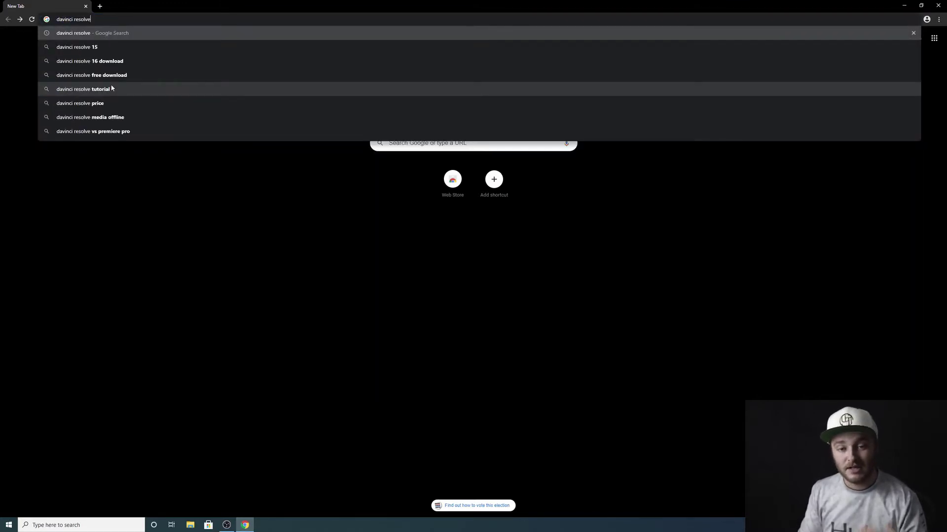
pyautogui.press('Return')
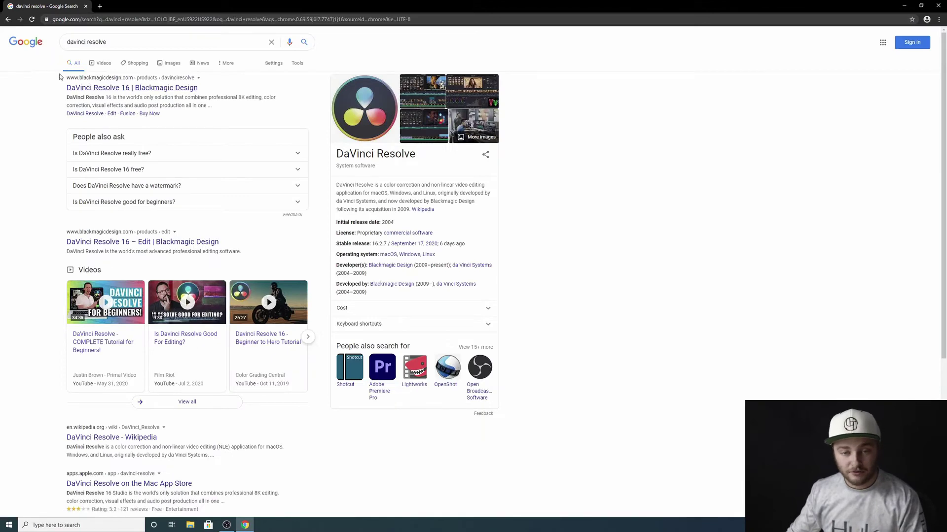
pyautogui.click(198, 77)
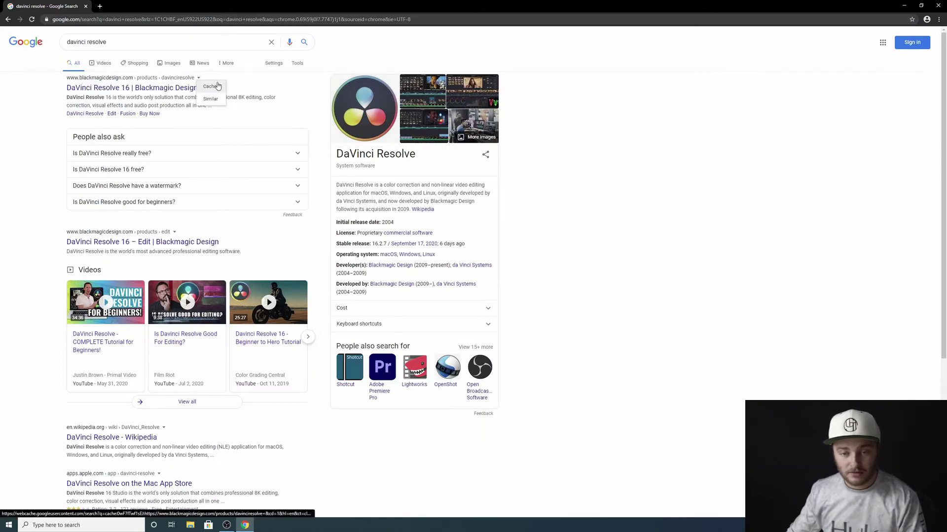
pyautogui.click(62, 84)
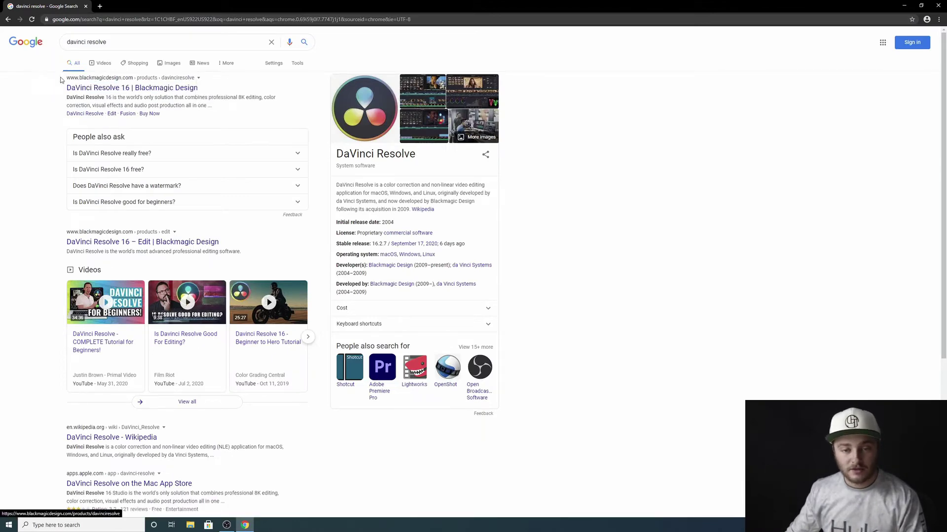
# Step: Open the official DaVinci Resolve 16 page and scroll down to its Download Now section
pyautogui.click(111, 91)
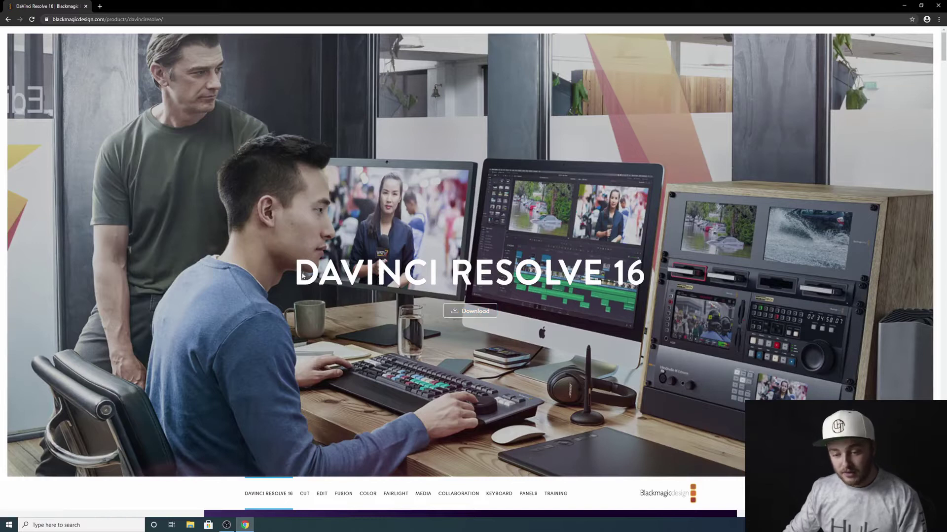
pyautogui.tripleClick(569, 278)
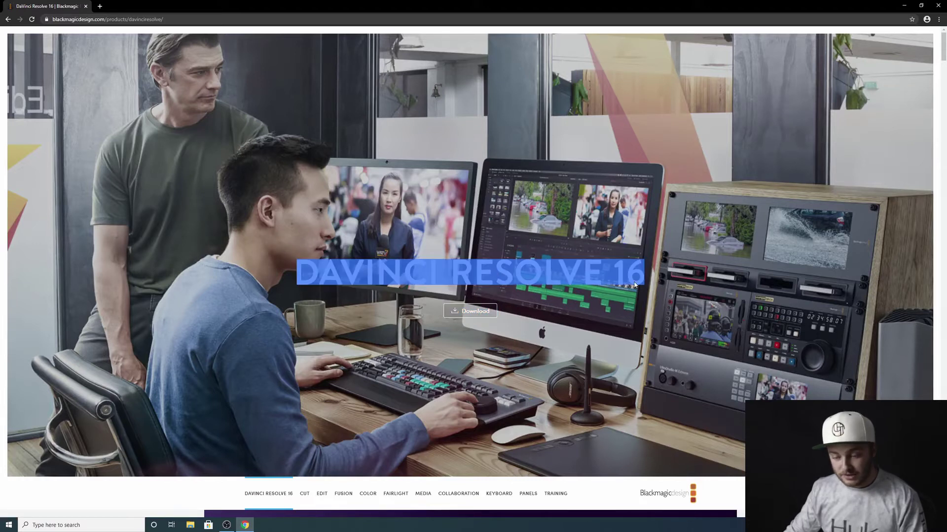
pyautogui.scroll(-15, 461, 315)
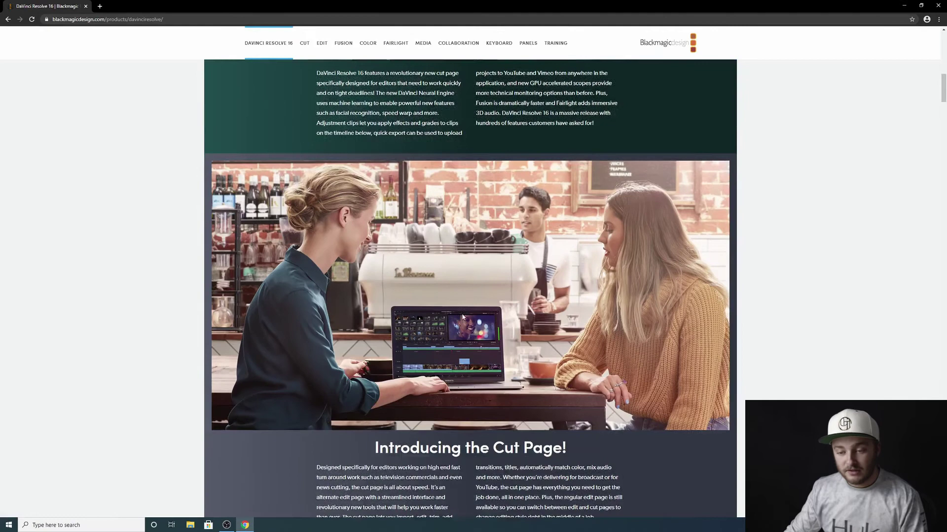
pyautogui.scroll(-2, 463, 317)
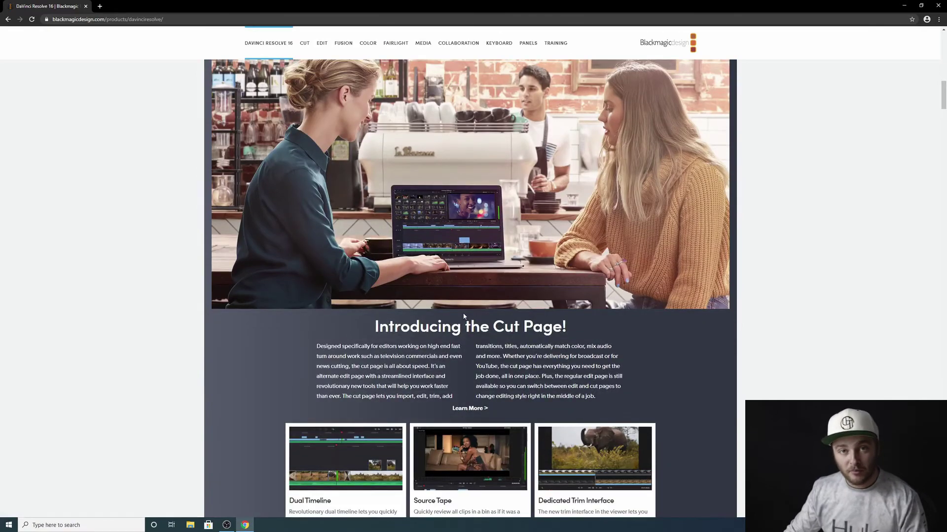
pyautogui.scroll(-7, 462, 316)
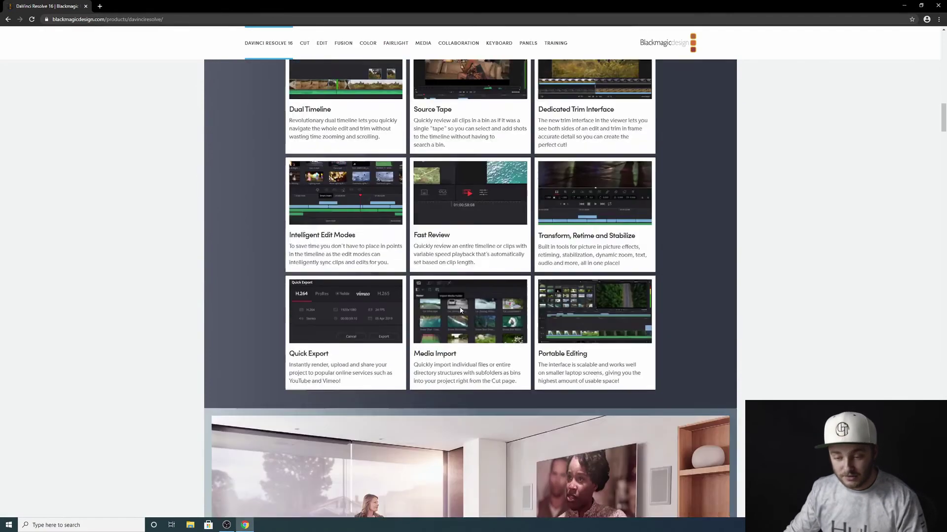
pyautogui.scroll(-6, 461, 310)
pyautogui.moveTo(944, 157); pyautogui.dragTo(945, 434)
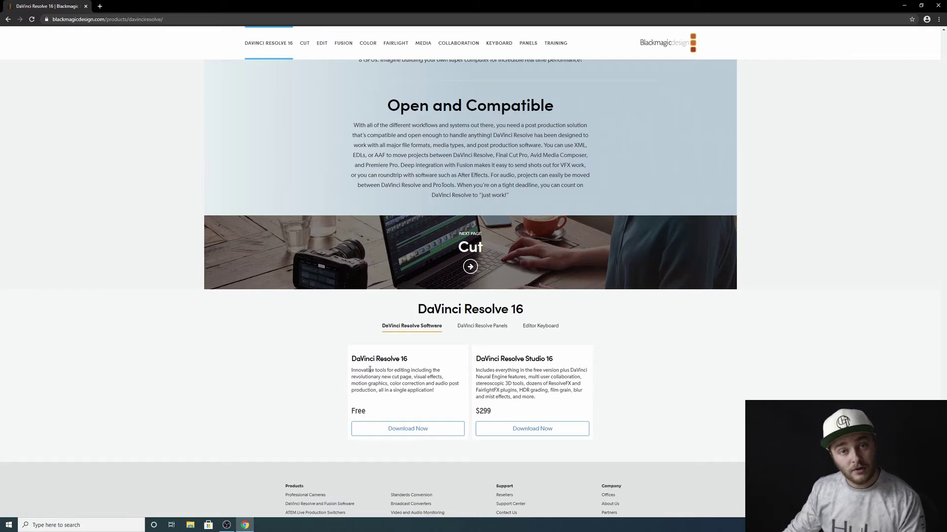
# Step: Download the free DaVinci Resolve 16 for Windows and close the Thanks dialog
pyautogui.click(424, 430)
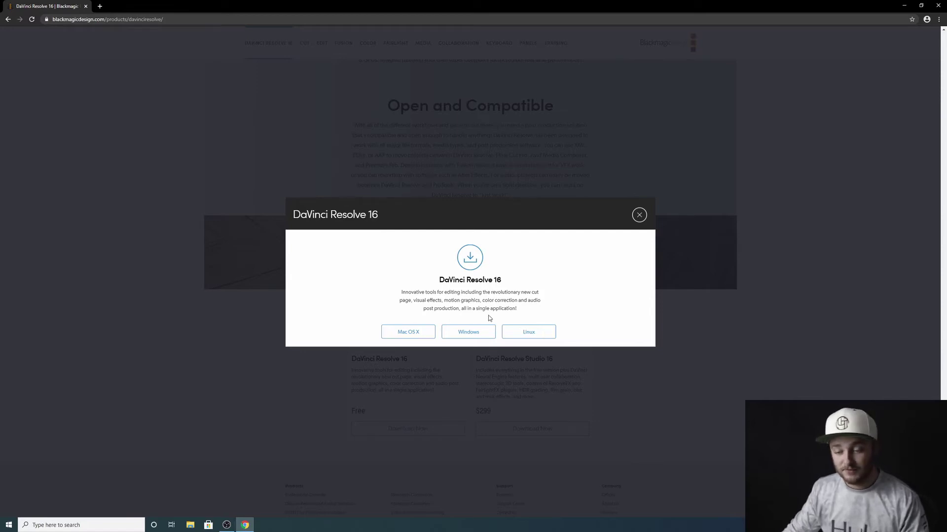
pyautogui.click(468, 333)
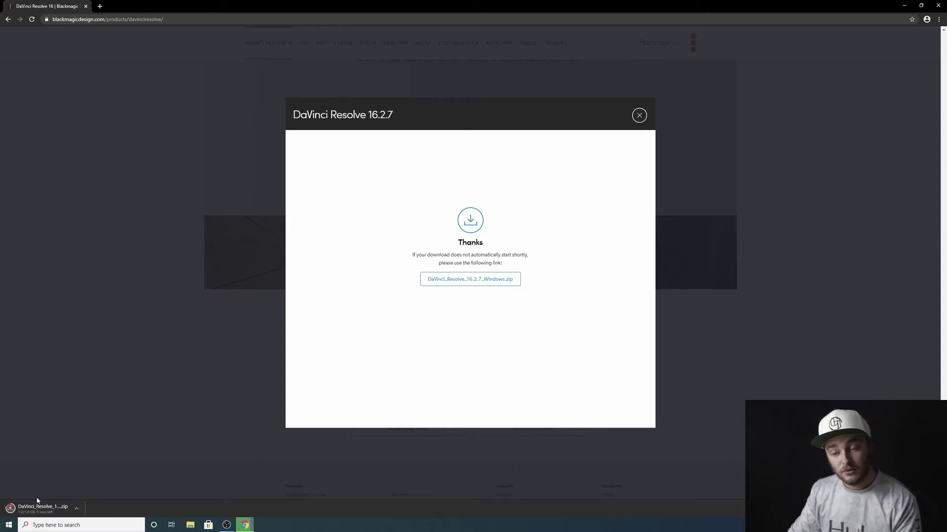
pyautogui.click(208, 388)
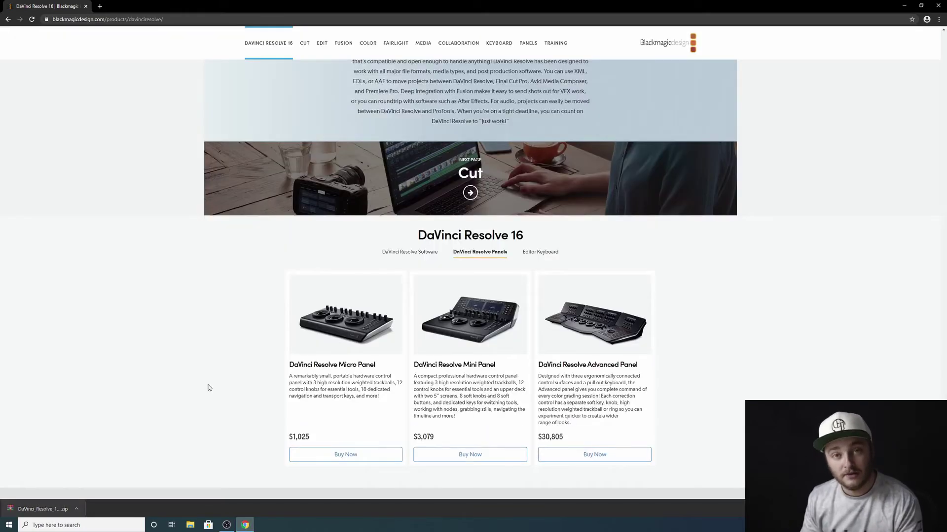
# Step: Extract the downloaded DaVinci_Resolve_16.2.7_Windows.zip to The Tower (E:) drive
pyautogui.click(41, 510)
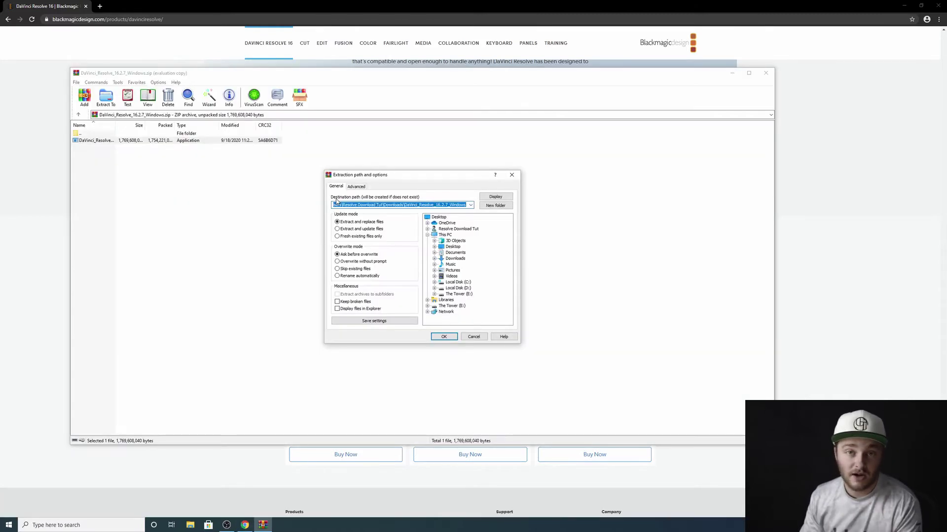
pyautogui.click(458, 295)
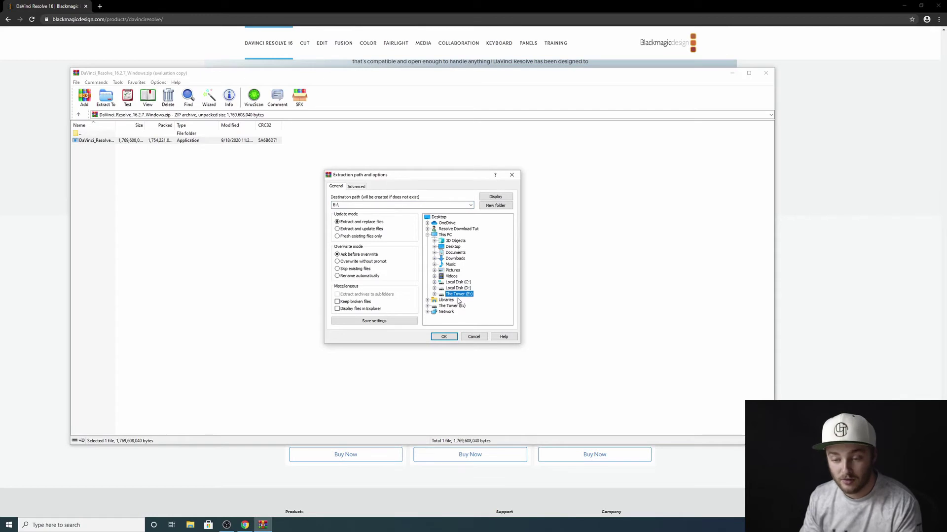
pyautogui.click(443, 337)
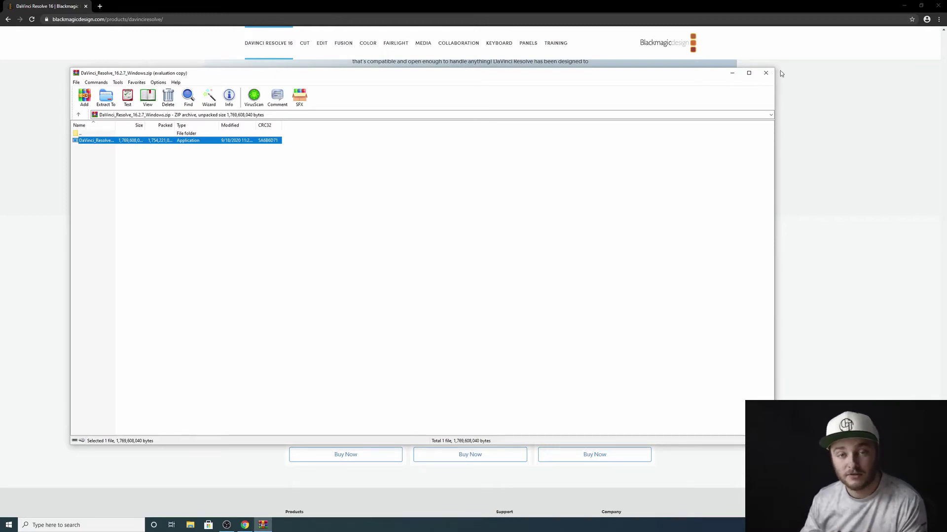
# Step: Close WinRAR and Chrome, then run DaVinci_Resolve_16.2.7_Windows from The Tower (E:)
pyautogui.click(766, 73)
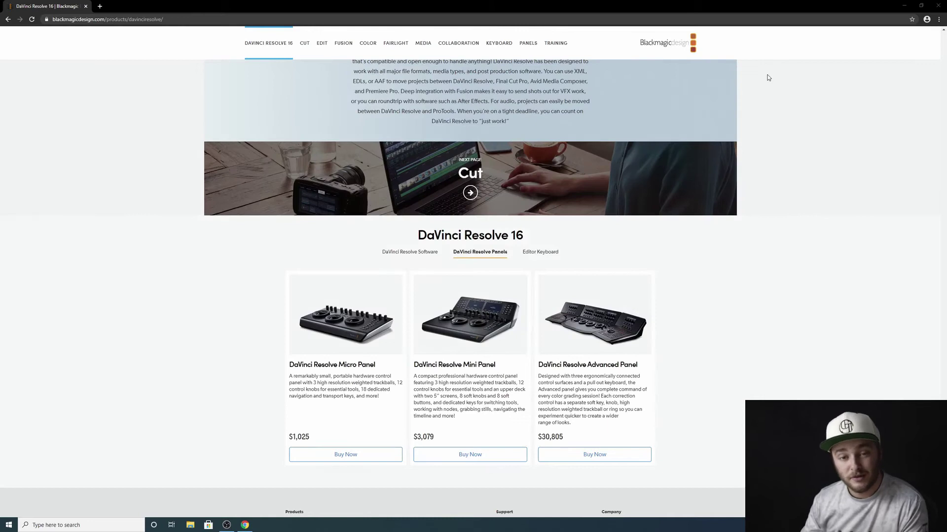
pyautogui.click(938, 6)
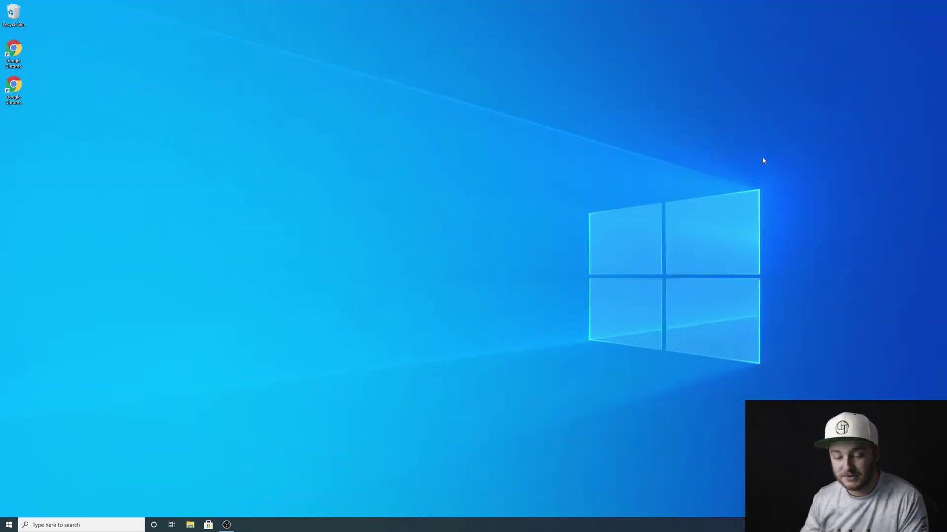
pyautogui.click(196, 522)
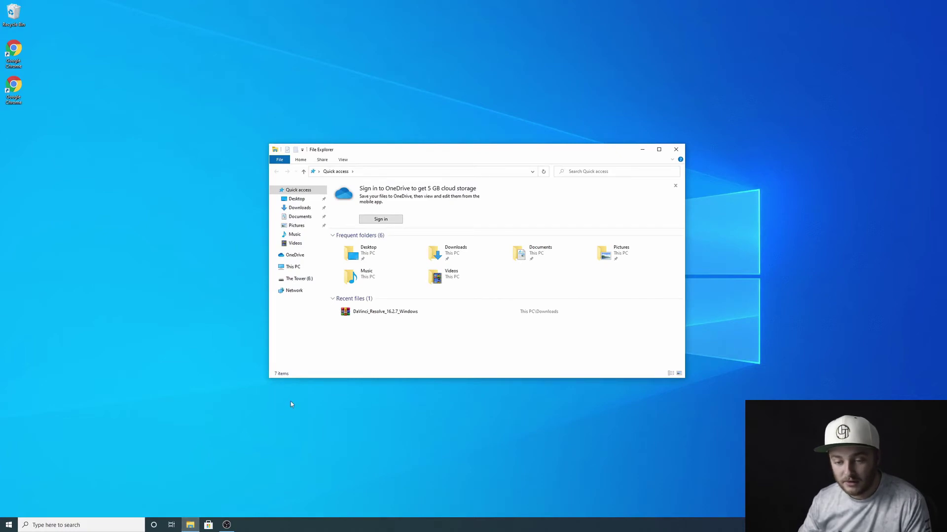
pyautogui.click(299, 279)
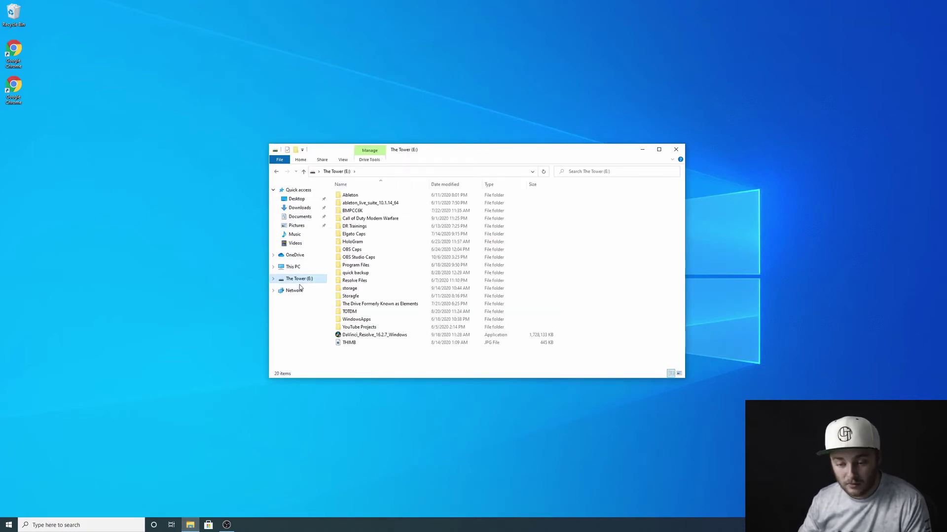
pyautogui.doubleClick(355, 335)
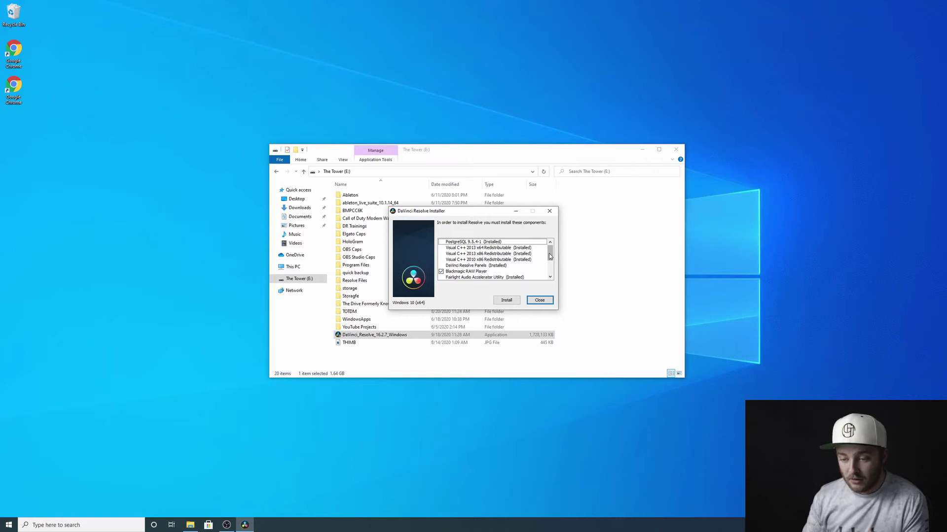
# Step: Keep Blackmagic RAW Player ticked and install the required components
pyautogui.scroll(-2, 551, 255)
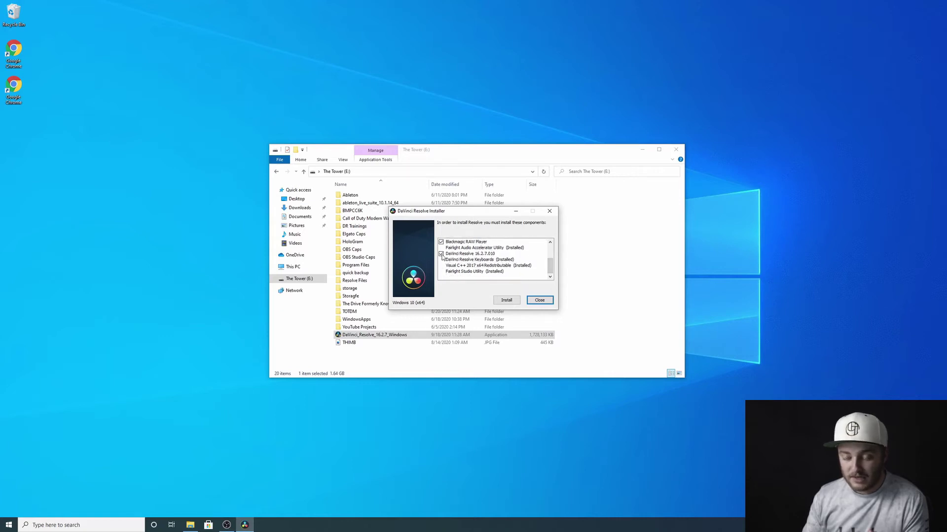
pyautogui.click(442, 242)
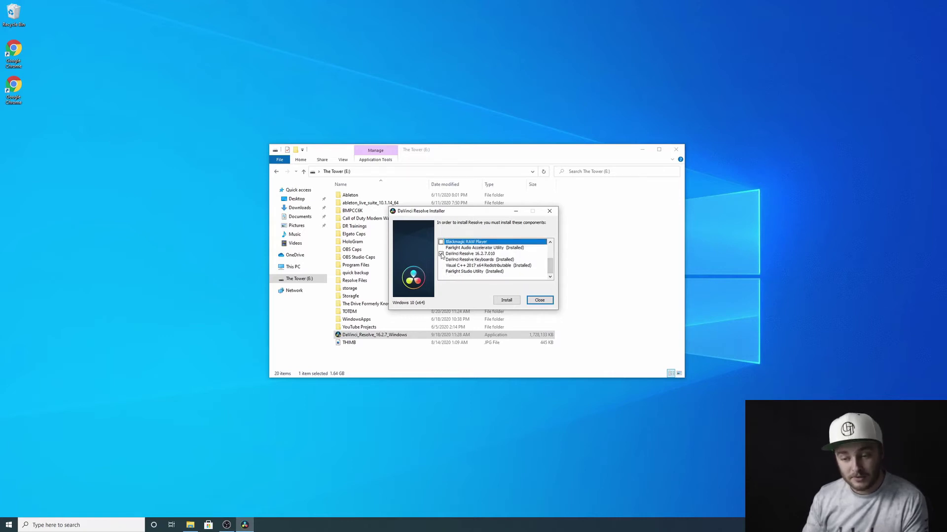
pyautogui.click(441, 241)
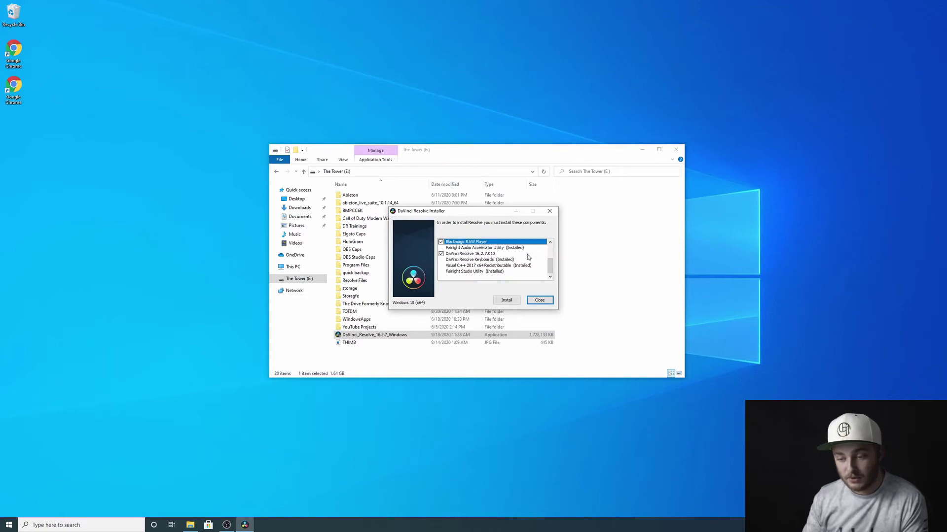
pyautogui.scroll(2, 550, 262)
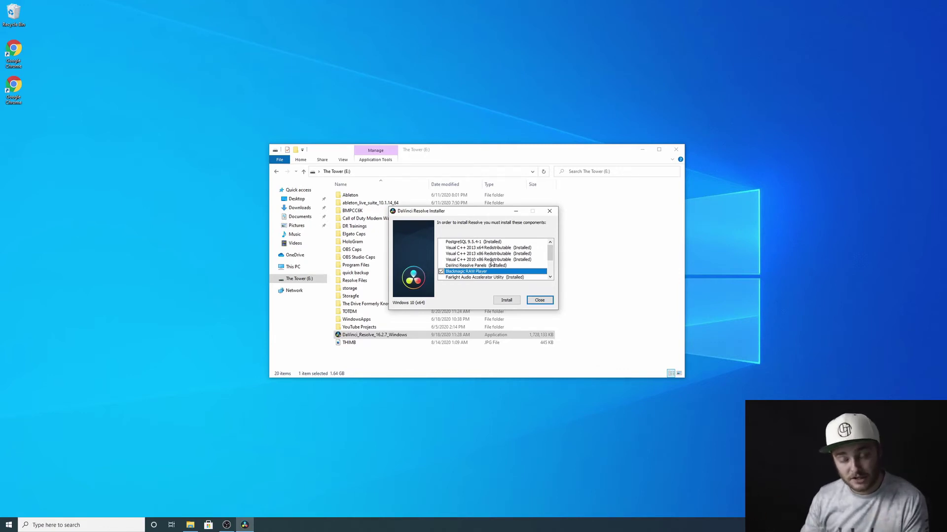
pyautogui.moveTo(552, 257); pyautogui.dragTo(552, 270)
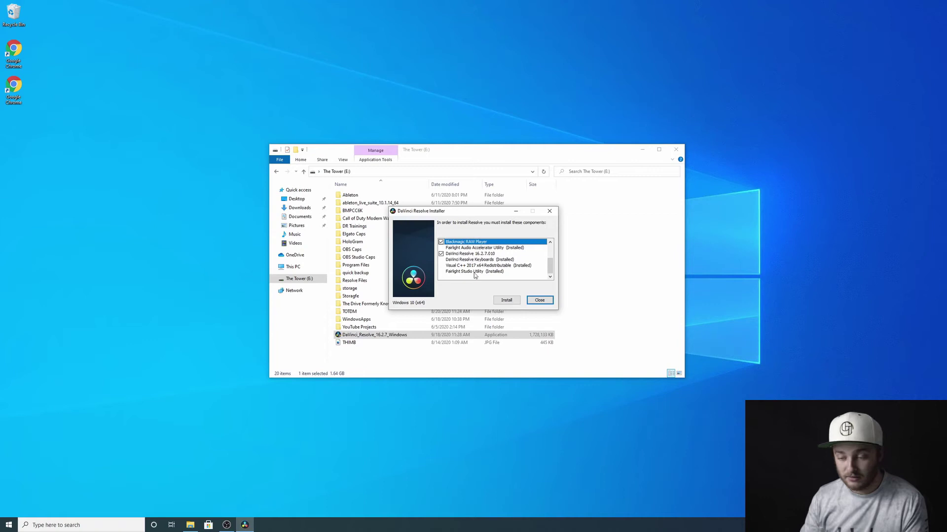
pyautogui.click(506, 301)
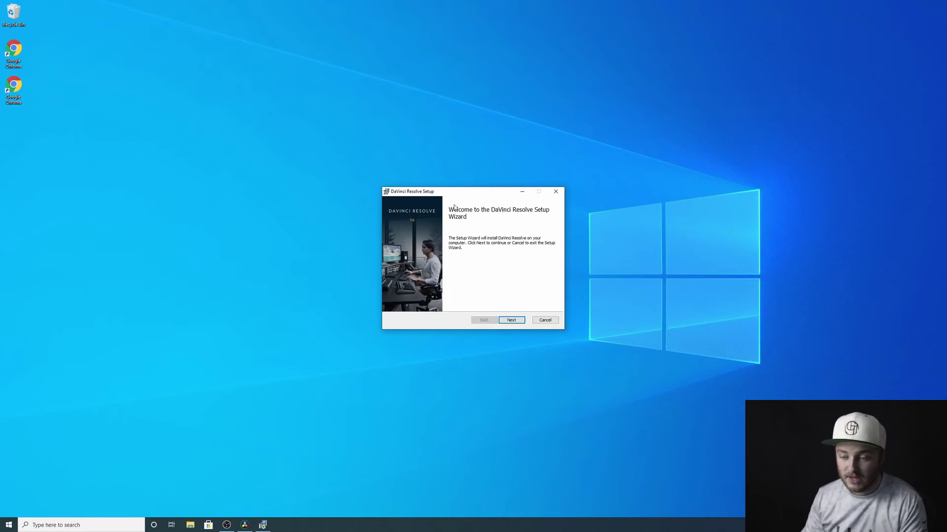
# Step: Move past the welcome page and accept the DaVinci Resolve licence agreement
pyautogui.click(512, 320)
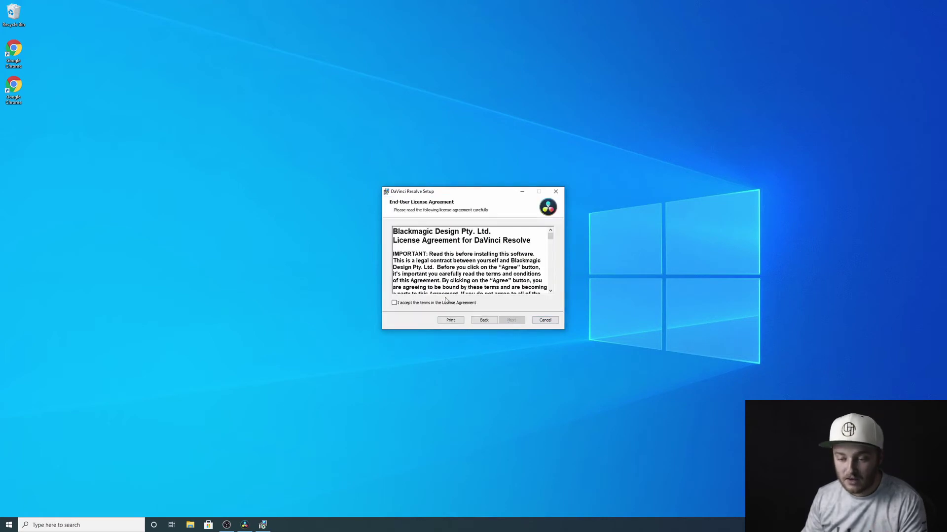
pyautogui.click(394, 303)
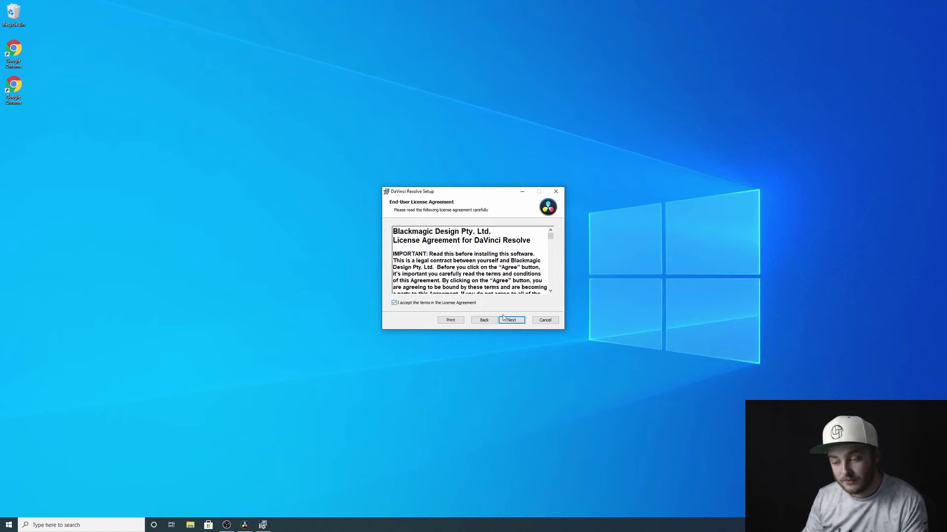
pyautogui.scroll(-2, 539, 245)
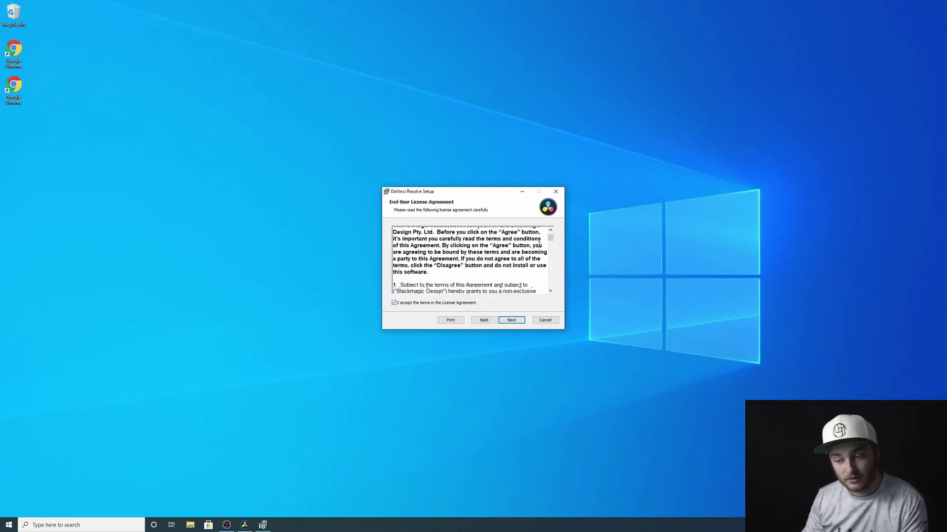
pyautogui.scroll(2, 535, 245)
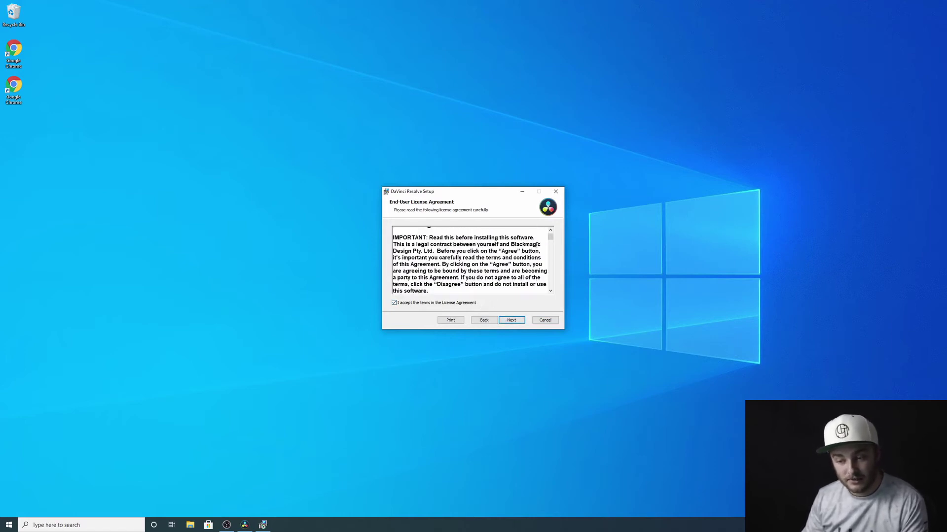
pyautogui.click(505, 323)
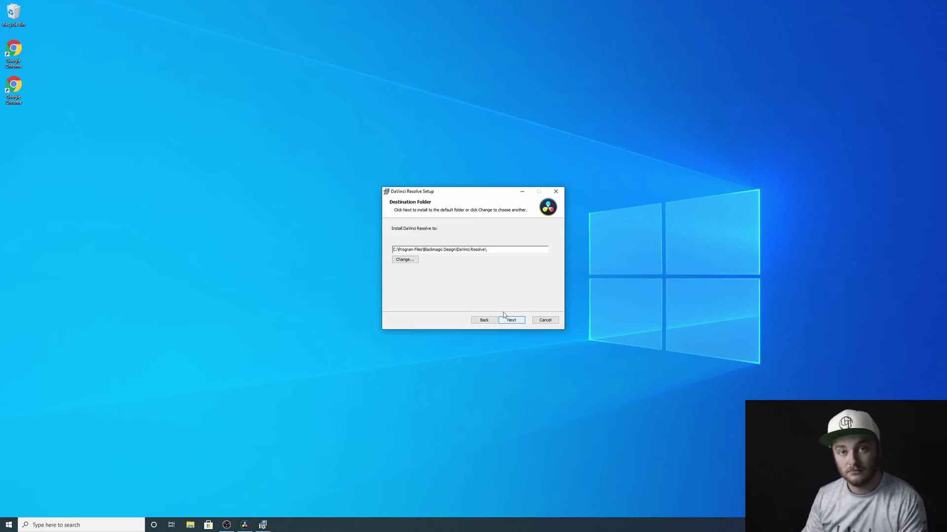
# Step: Change the install destination folder to The Tower (E:)
pyautogui.click(404, 259)
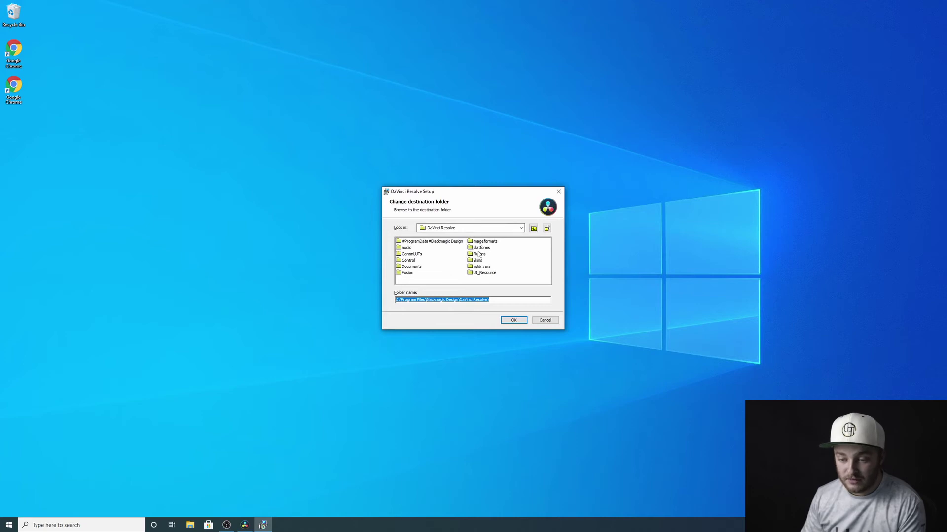
pyautogui.click(520, 227)
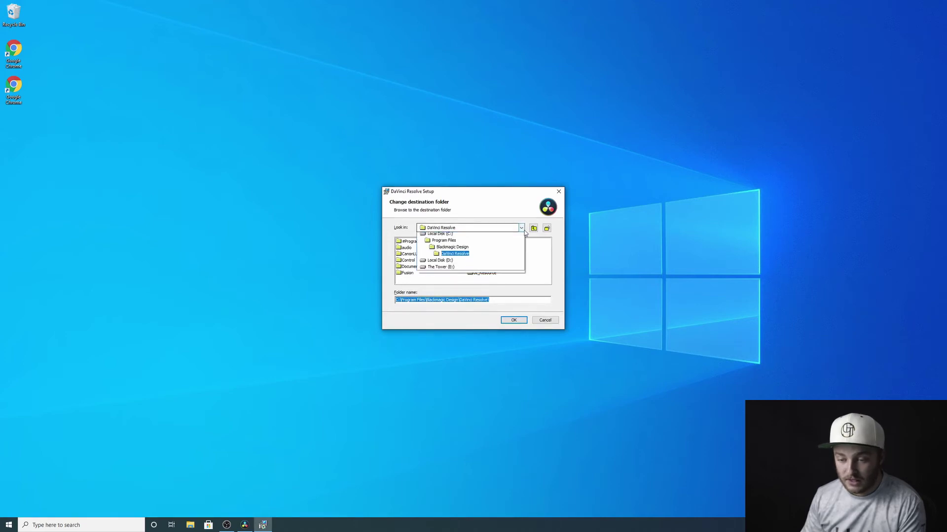
pyautogui.click(449, 269)
pyautogui.click(513, 320)
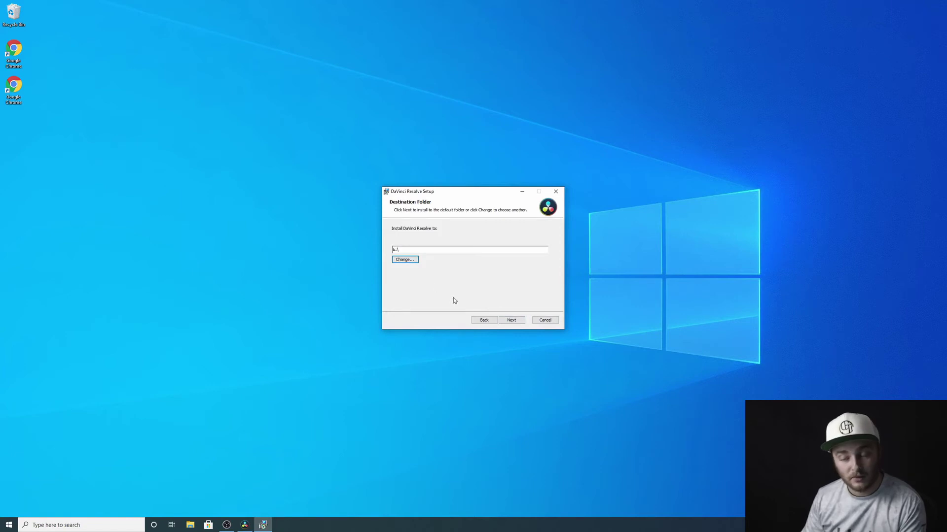
# Step: Install DaVinci Resolve and finish the setup wizard
pyautogui.click(511, 320)
pyautogui.click(508, 320)
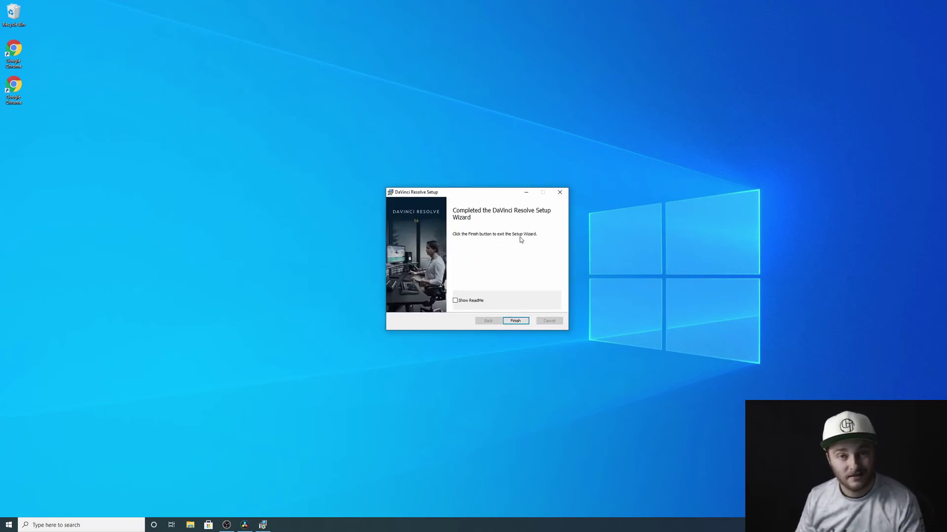
pyautogui.click(515, 321)
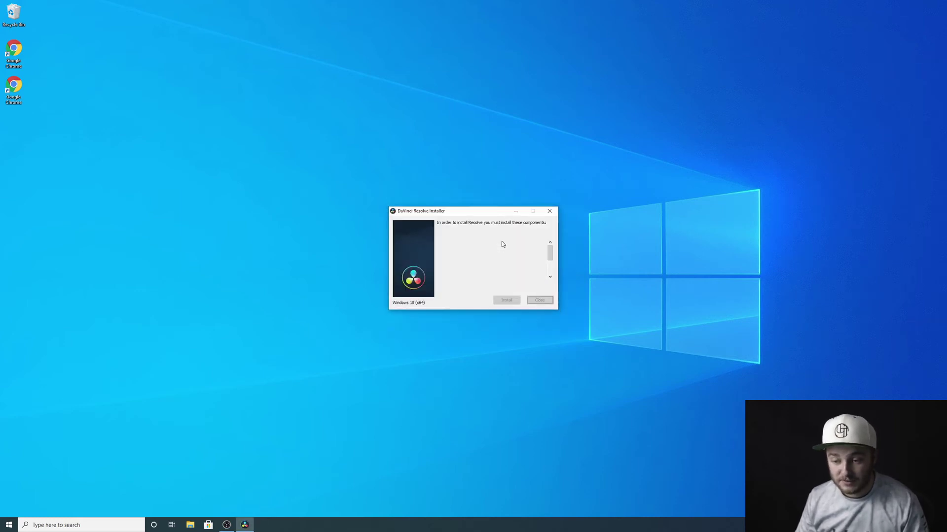
# Step: Dismiss the success message and select Resolve in E:'s Resolve Files folder
pyautogui.click(496, 277)
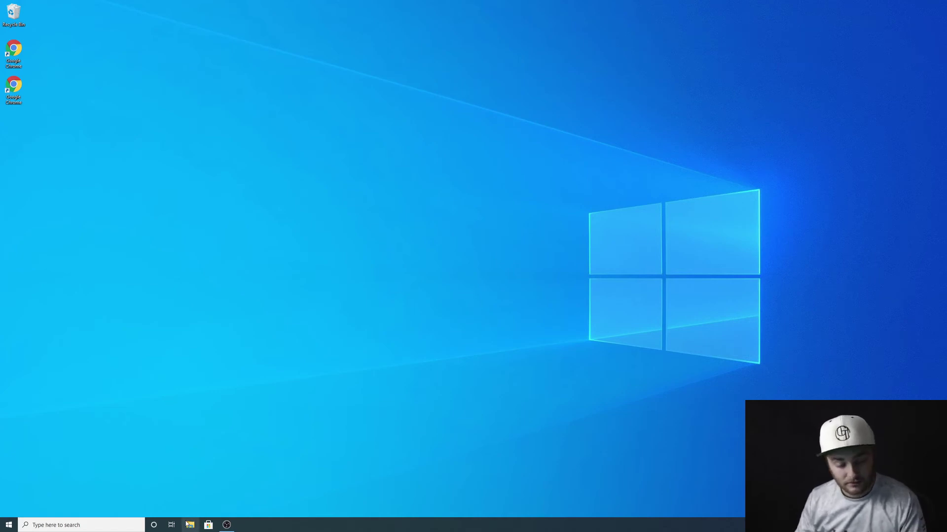
pyautogui.click(189, 525)
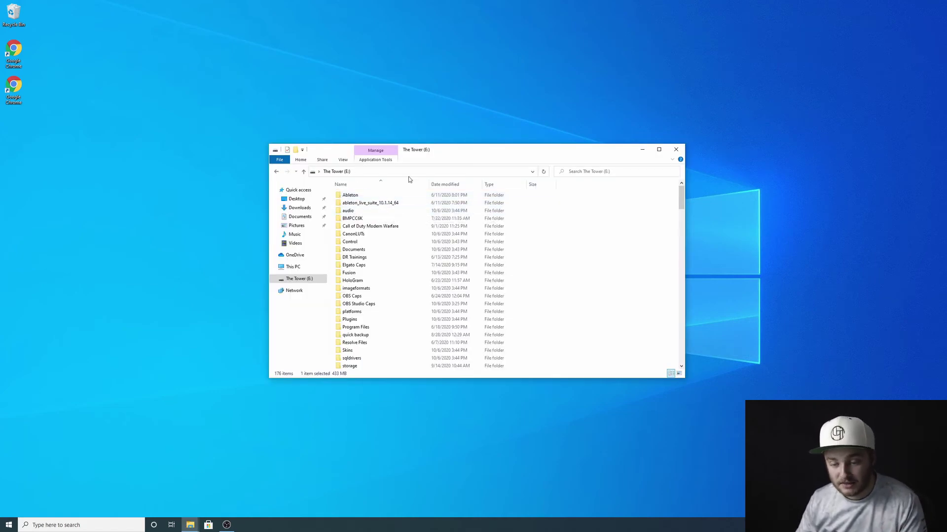
pyautogui.moveTo(681, 197); pyautogui.dragTo(684, 250)
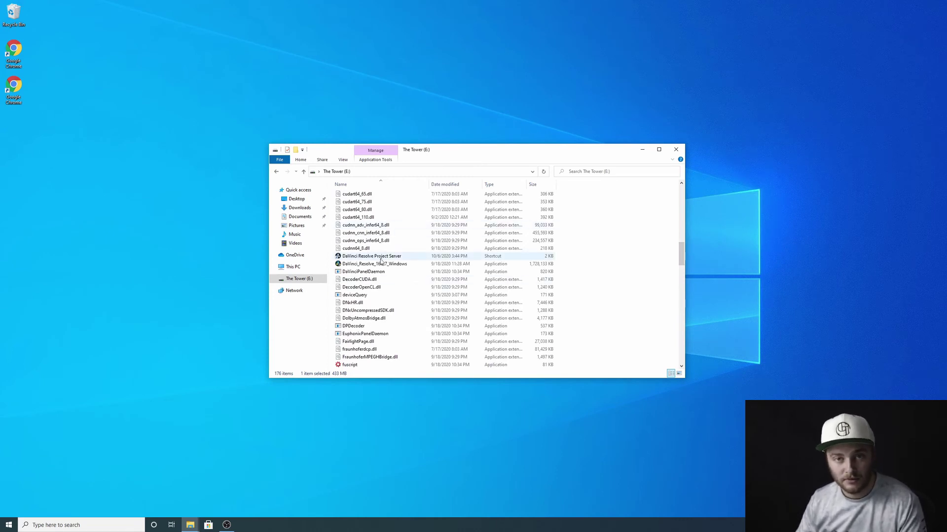
pyautogui.doubleClick(385, 258)
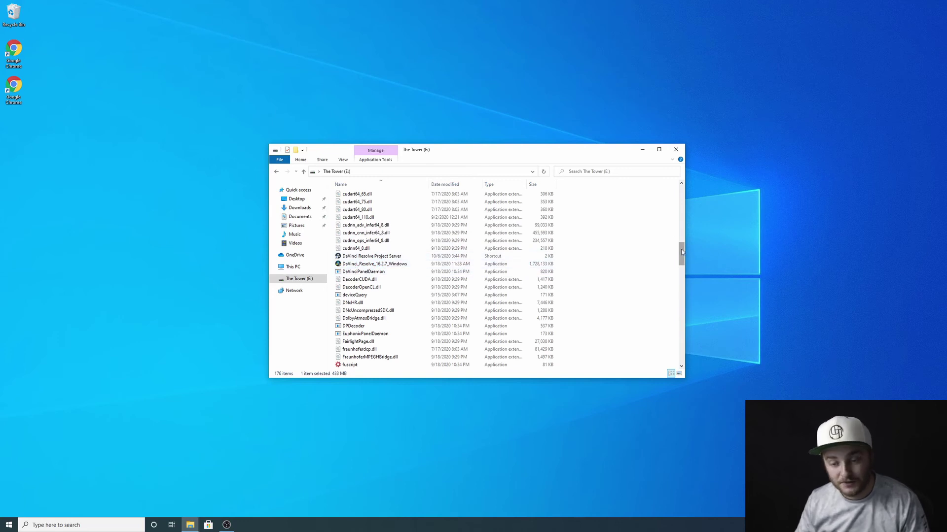
pyautogui.moveTo(682, 253); pyautogui.dragTo(682, 351)
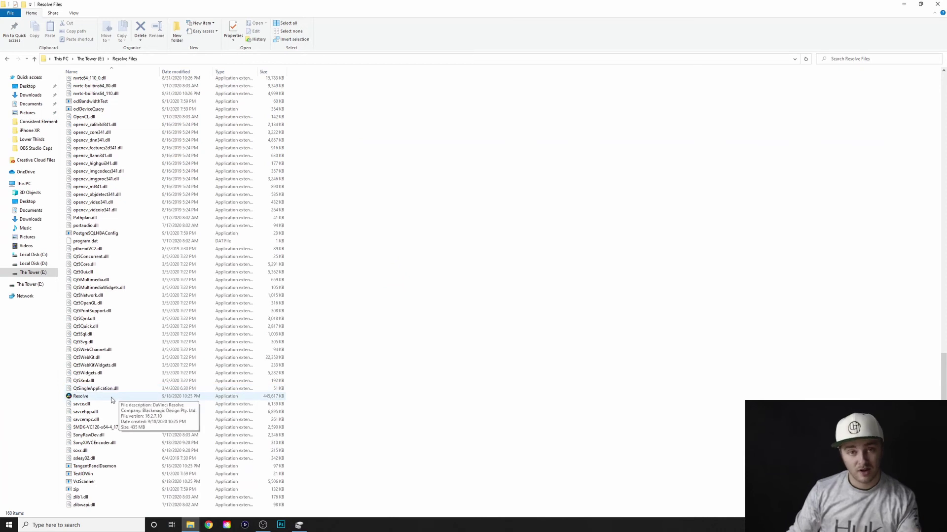
pyautogui.click(75, 397)
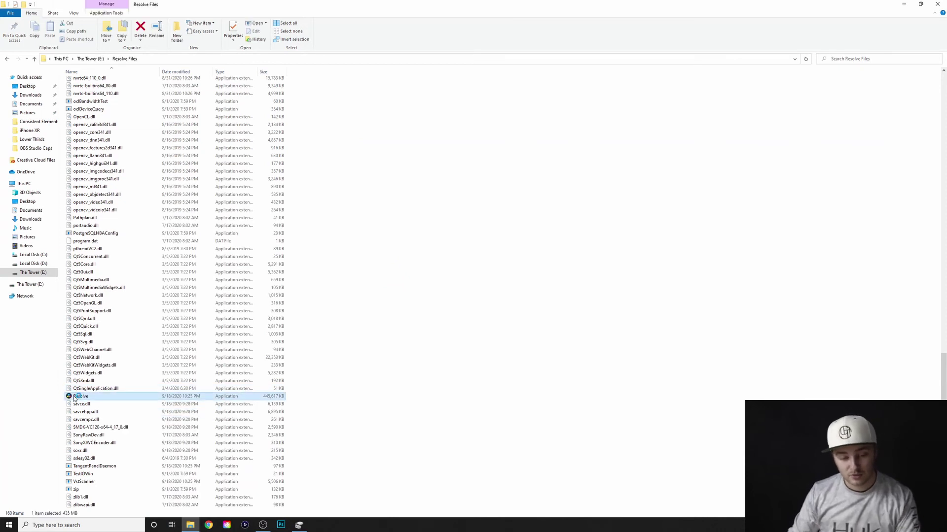
# Step: Launch Resolve.exe so DaVinci Resolve Studio 16 starts checking licences
pyautogui.doubleClick(75, 397)
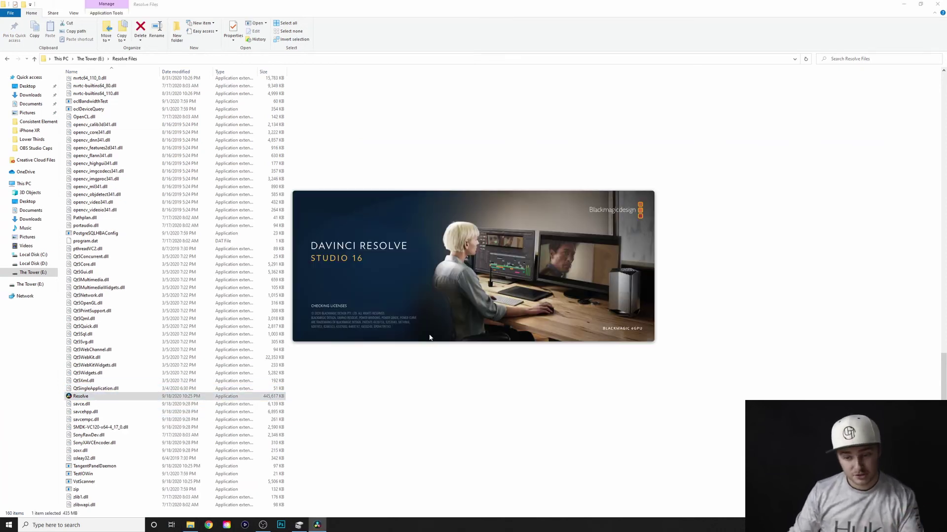